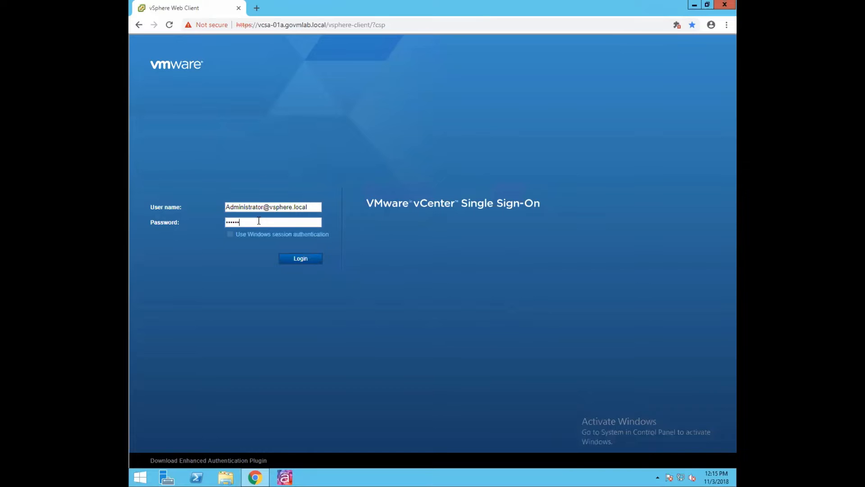
- Enter the administrator account password on the vCenter Single Sign-On login page
text(•••)
- Log in and open primary-contentlibrary-mumbai from the Content Libraries view
click(298, 260)
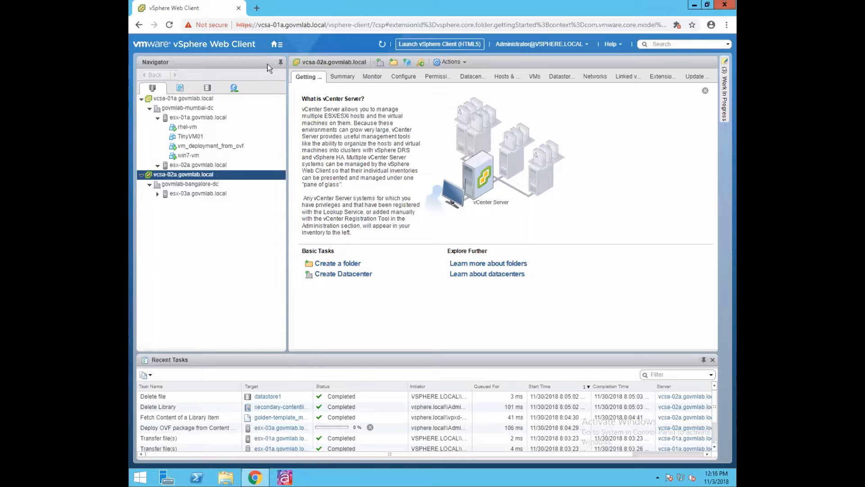
click(278, 45)
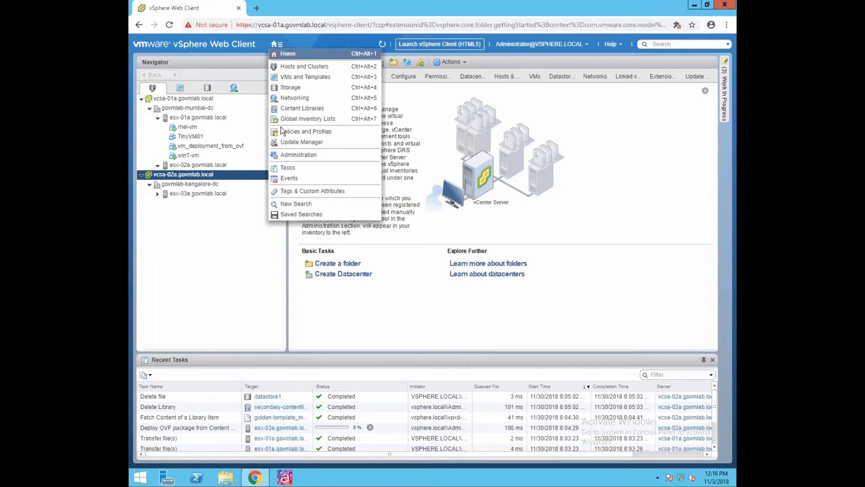
click(308, 108)
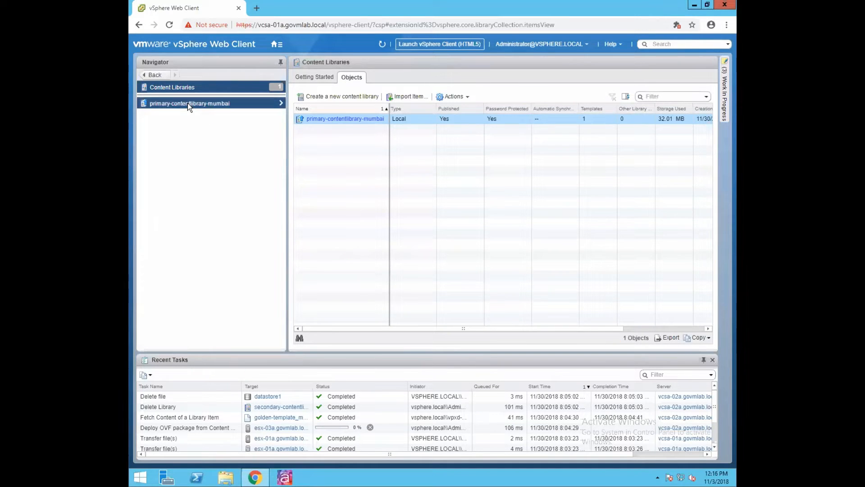
click(188, 103)
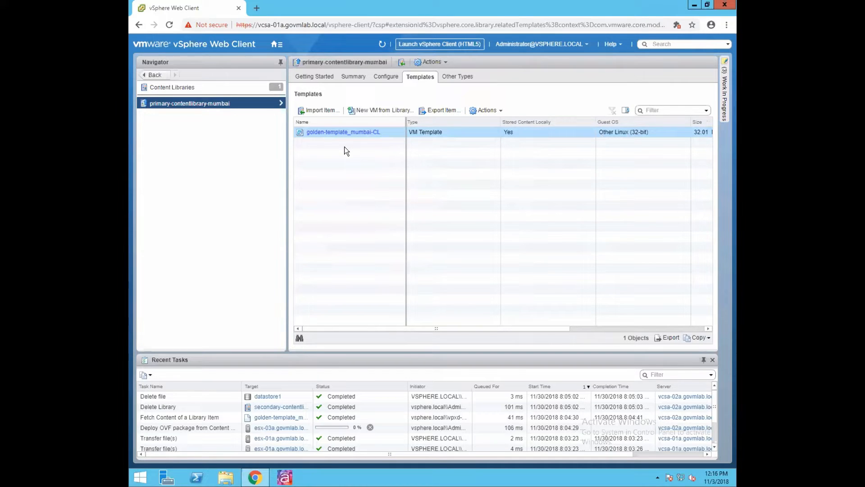
- Visit the Home page and Hosts and Clusters, then return to the Content Libraries list
click(277, 45)
click(288, 54)
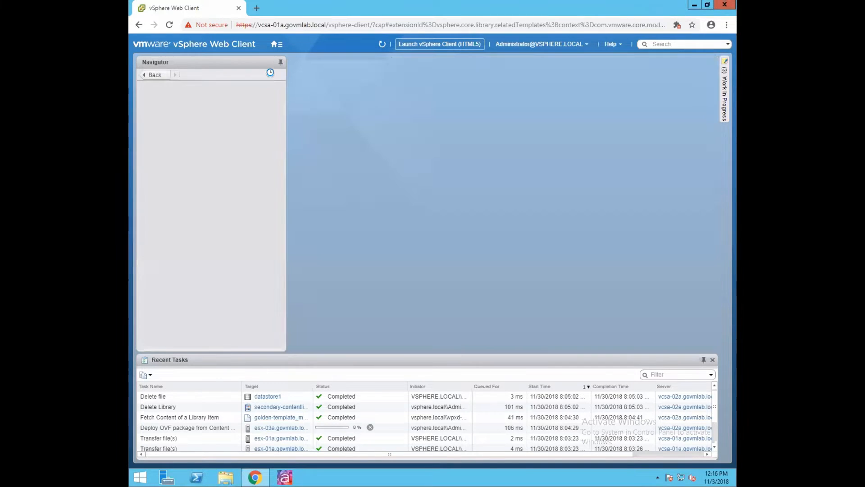
click(276, 45)
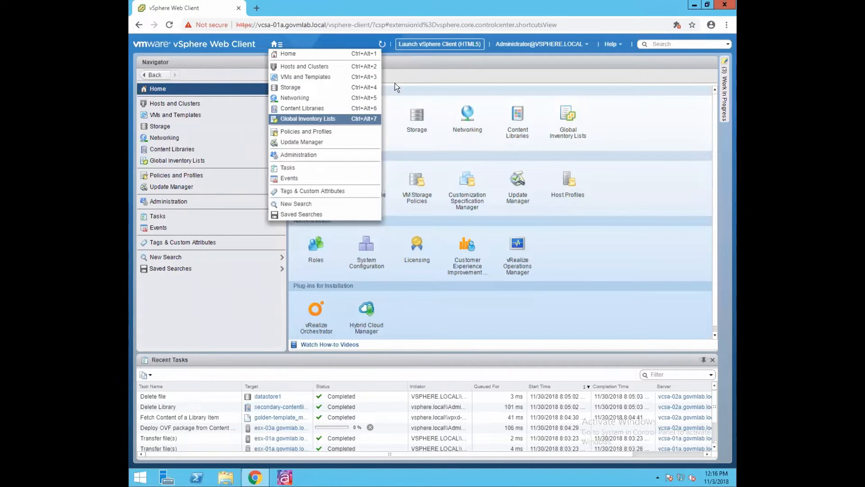
click(298, 66)
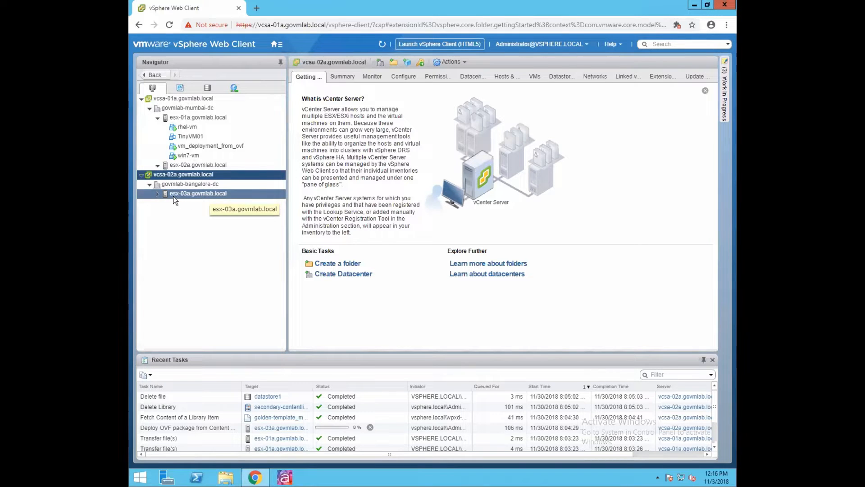
click(278, 44)
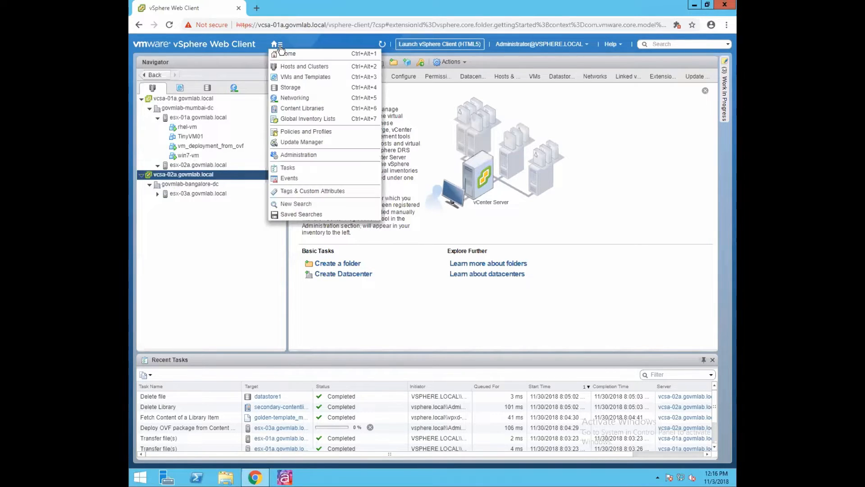
click(289, 109)
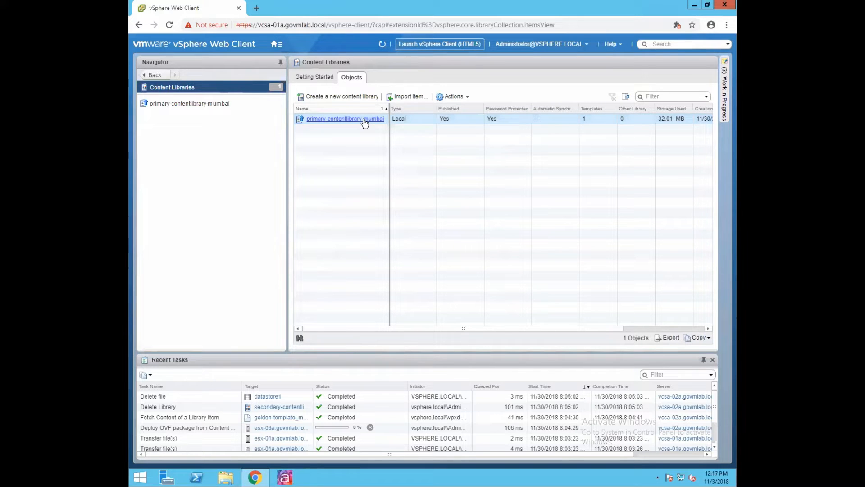
- Start a new content library named secondary-contentlibrary-bangalore, noting it syncs from the Mumbai site periodically
click(340, 97)
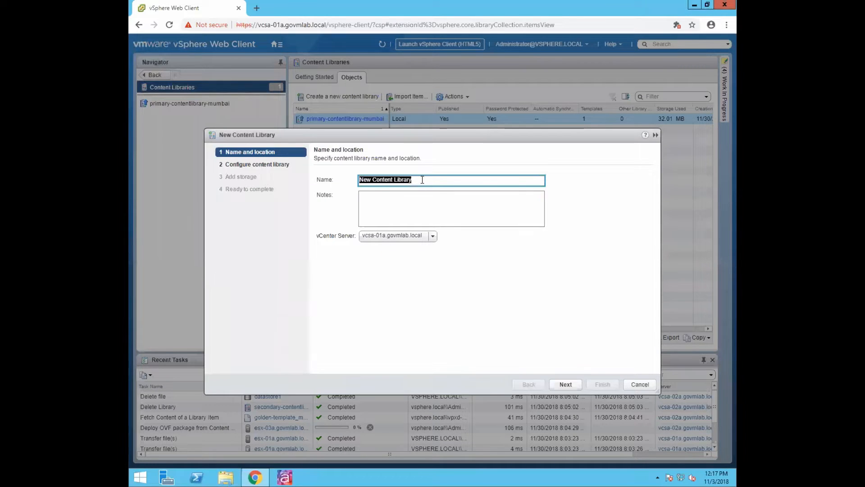
text(sec)
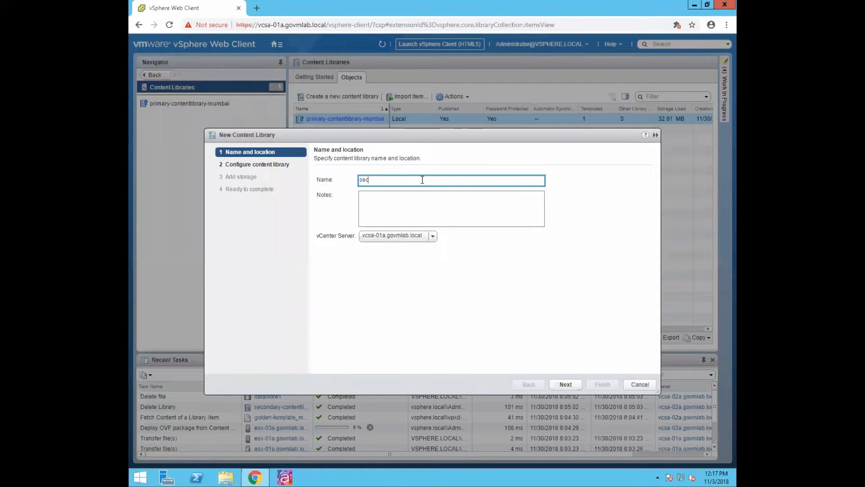
text(ondary-contentlibrary-bangalore)
click(415, 202)
text(This libar)
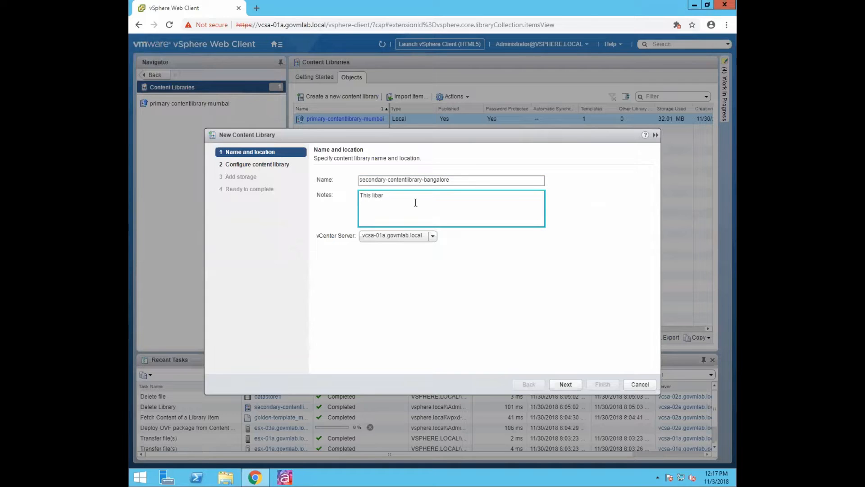
text(ry wil)
key(BackSpace)
key(BackSpace)
key(BackSpace)
key(BackSpace)
key(BackSpace)
key(BackSpace)
key(BackSpace)
text(rary will)
text( sync content from)
text( pr)
key(BackSpace)
key(BackSpace)
text(mumbai site)
text(as weh)
key(BackSpace)
text(hen requires.)
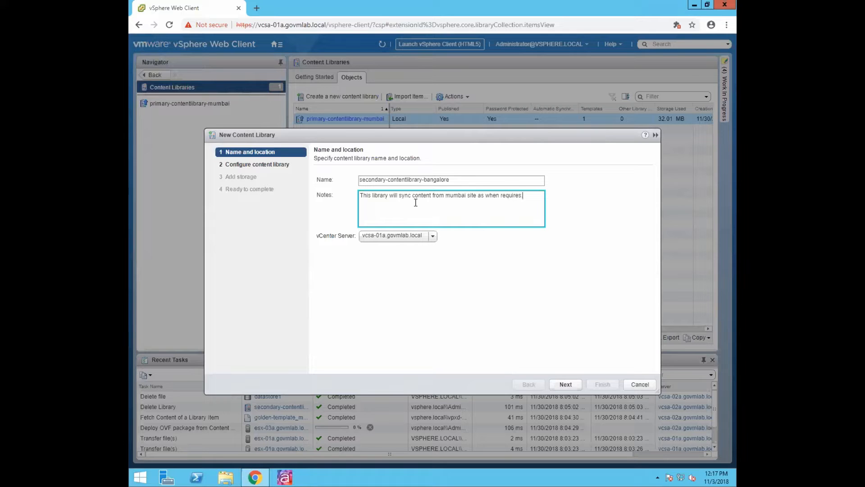
key(BackSpace)
key(BackSpace)
key(BackSpace)
key(BackSpace)
key(BackSpace)
key(BackSpace)
key(BackSpace)
key(BackSpace)
key(BackSpace)
key(BackSpace)
key(BackSpace)
key(BackSpace)
key(BackSpace)
key(BackSpace)
key(BackSpace)
key(BackSpace)
key(BackSpace)
text(periodicall)
- Choose vcsa-02a.govmlab.local as the library's vCenter Server and advance to configuration
click(396, 236)
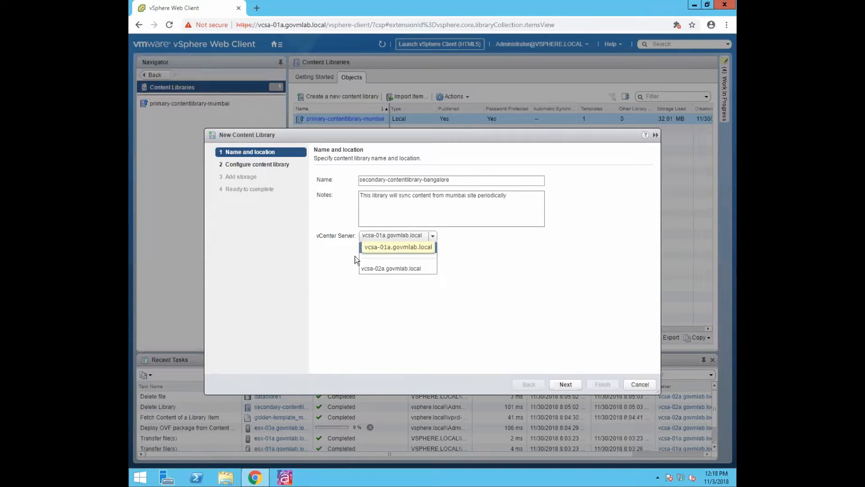
click(372, 248)
click(385, 238)
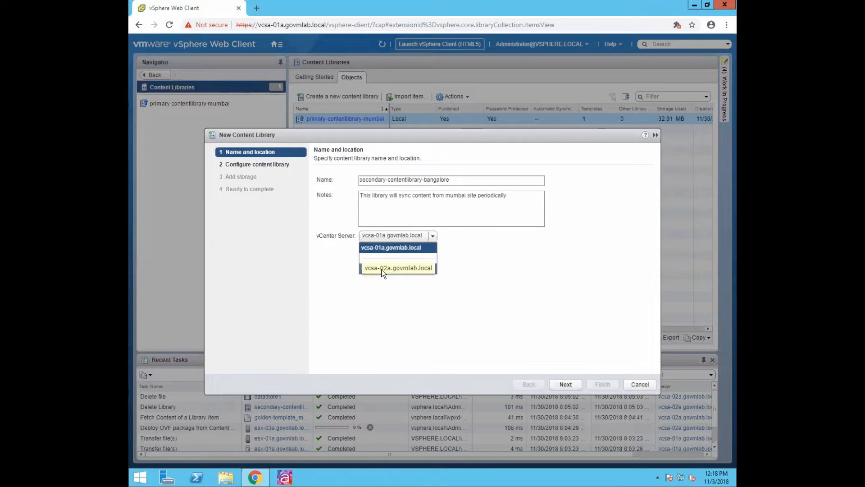
click(374, 295)
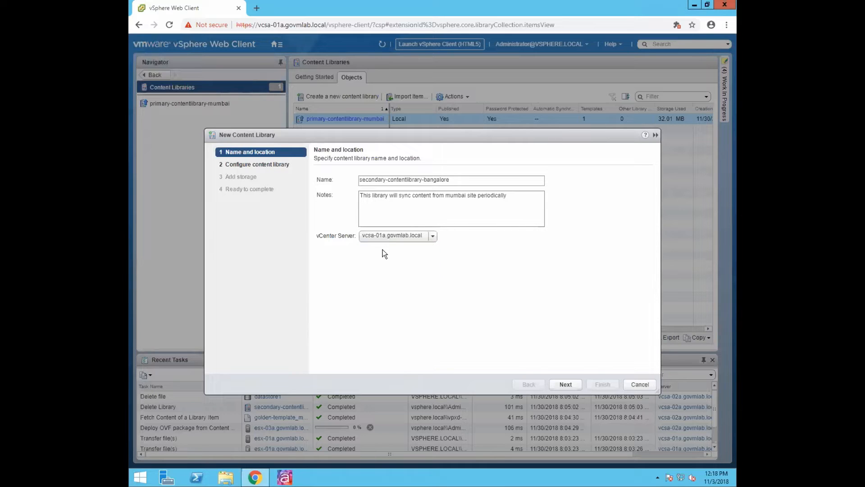
click(383, 238)
click(384, 270)
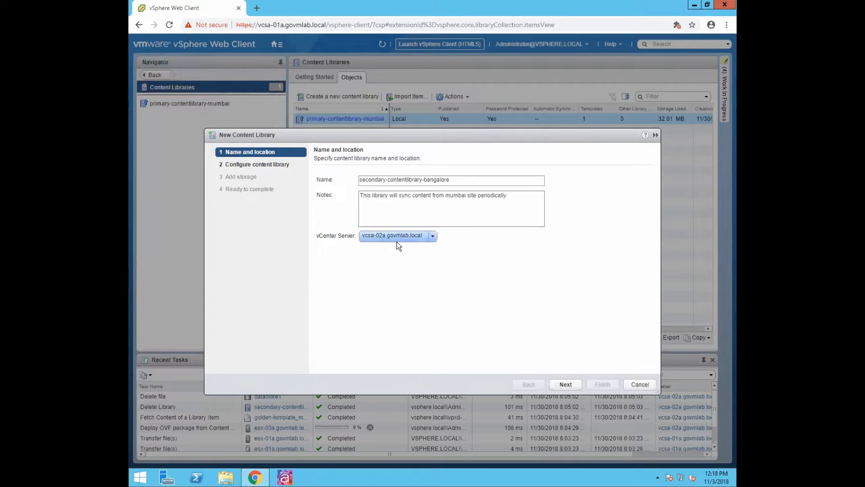
click(560, 383)
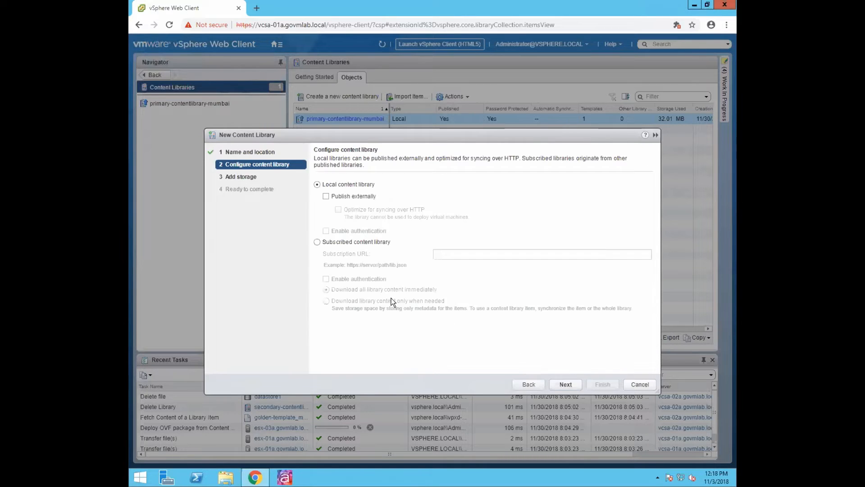
- Choose Subscribed content library, minimize the wizard, and open primary-contentlibrary-mumbai's templates
click(317, 242)
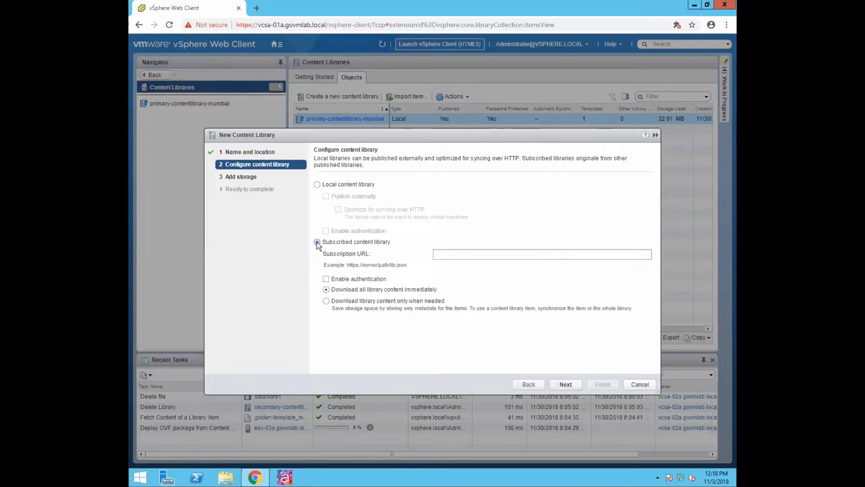
click(317, 242)
click(453, 254)
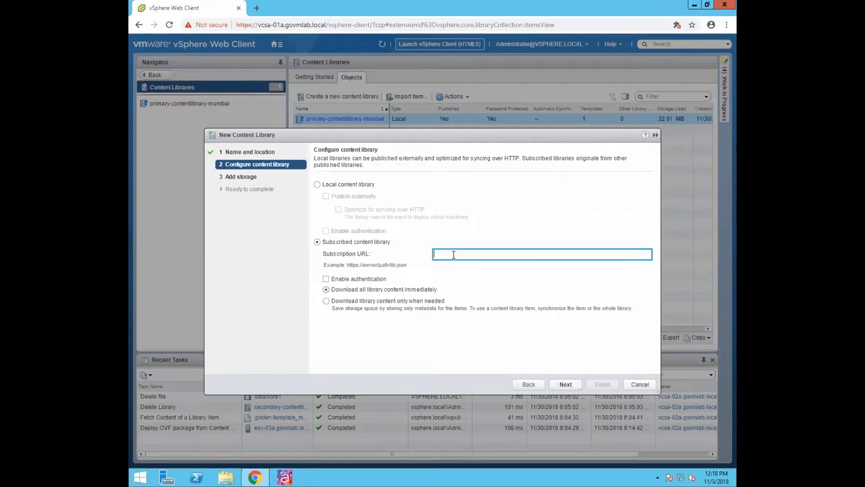
click(655, 136)
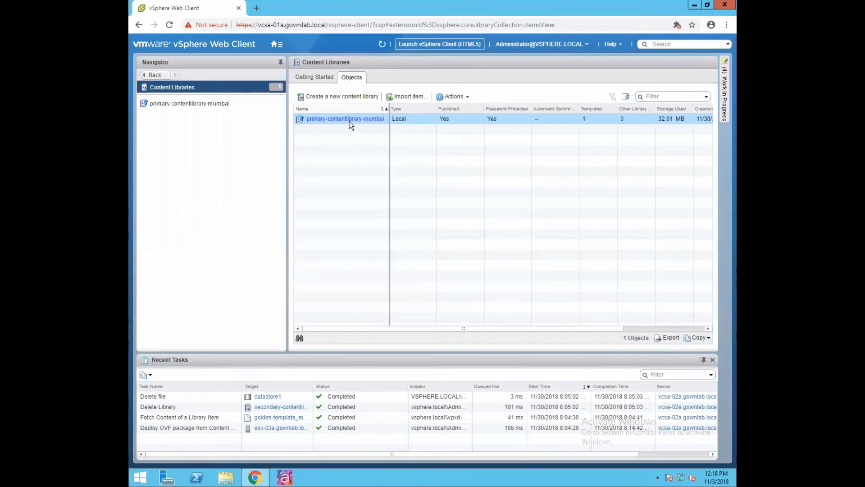
click(190, 104)
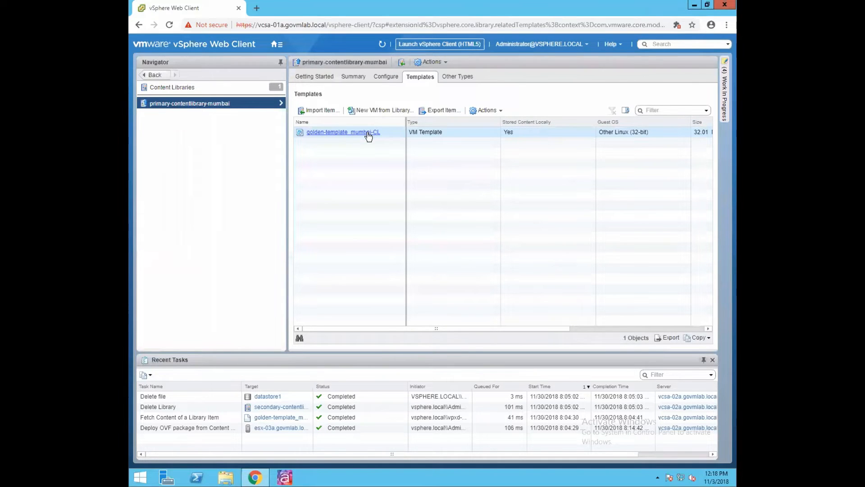
- Copy the subscription URL from primary-contentlibrary-mumbai's settings, then show the Work In Progress panel
right_click(369, 136)
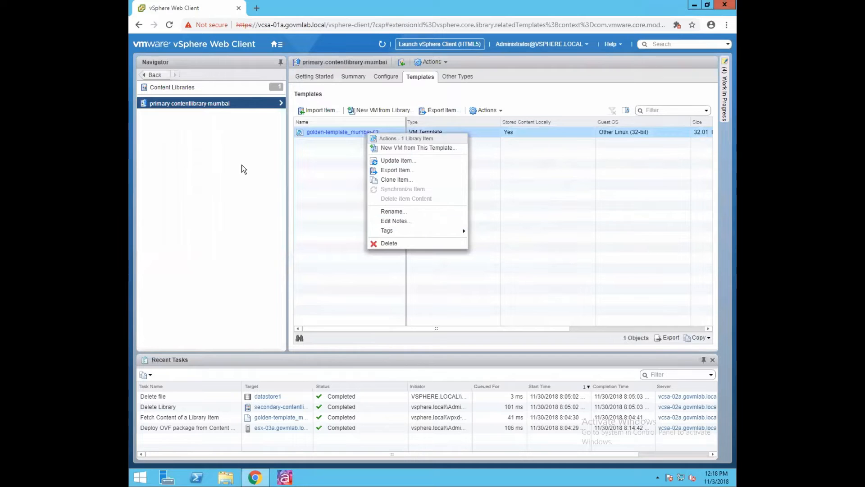
click(180, 86)
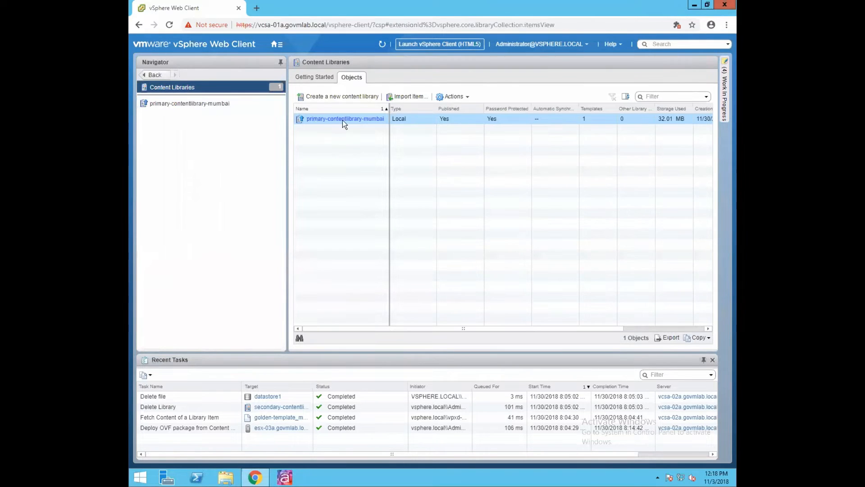
click(180, 104)
right_click(185, 110)
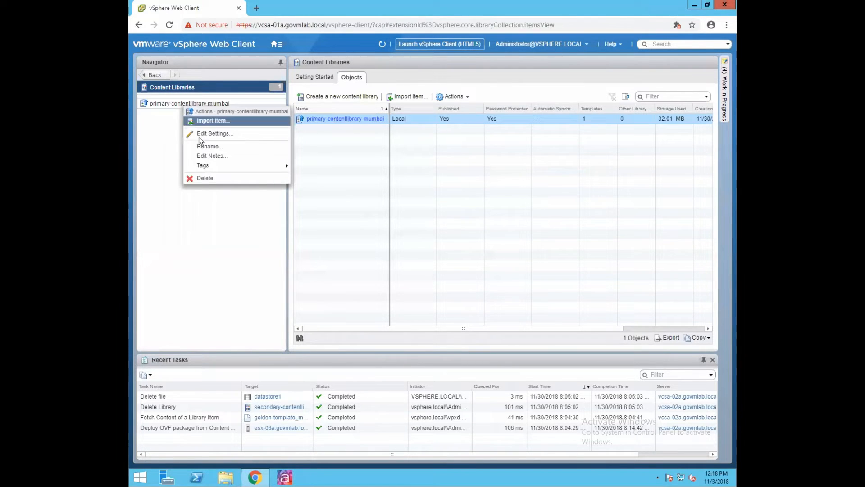
click(205, 135)
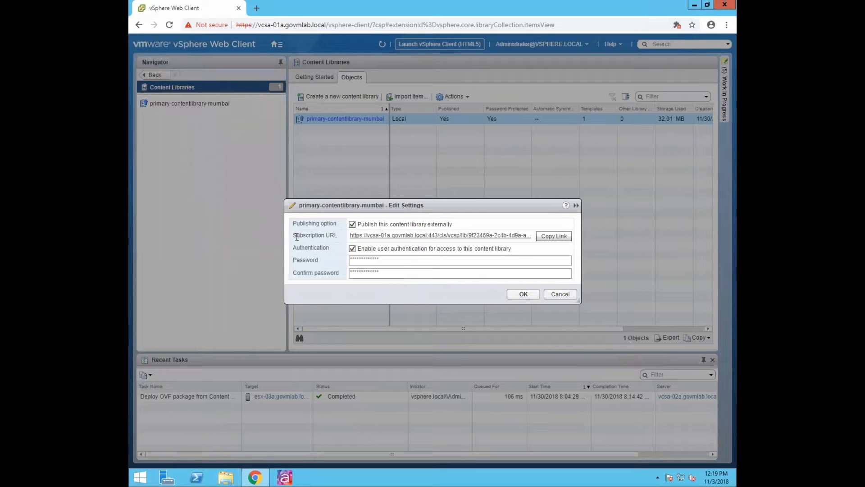
drag(294, 235, 343, 236)
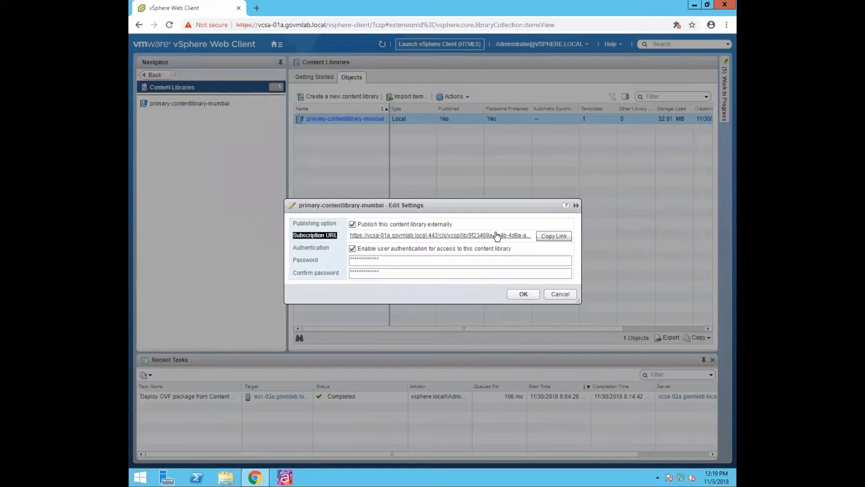
click(556, 241)
click(561, 294)
click(723, 83)
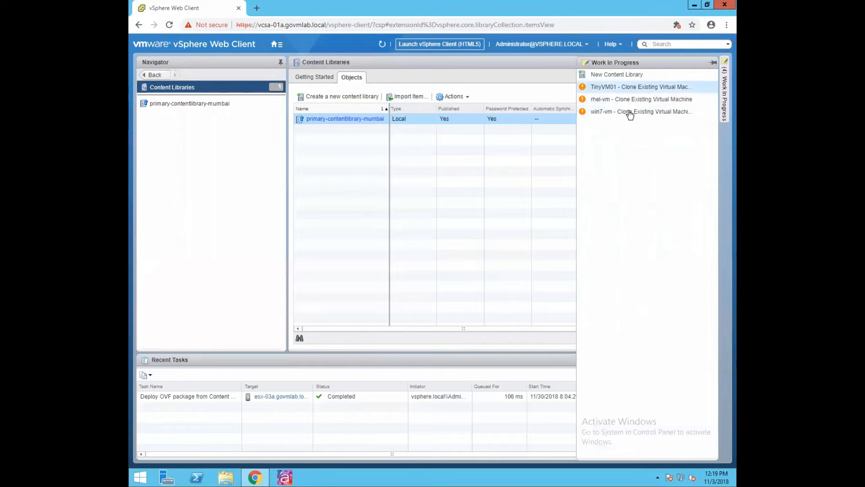
- Resume the wizard with the pasted Mumbai URL, authentication, the subscription password, and on-demand downloads
click(613, 75)
click(451, 253)
key(ctrl+v)
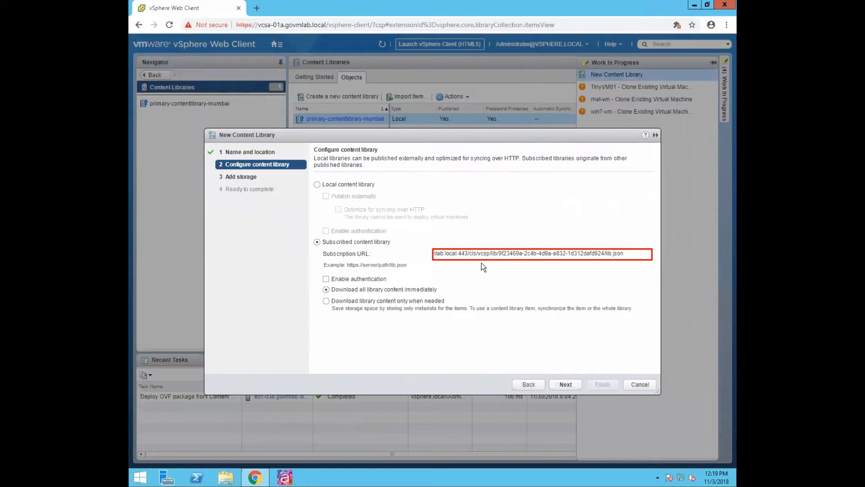
click(326, 279)
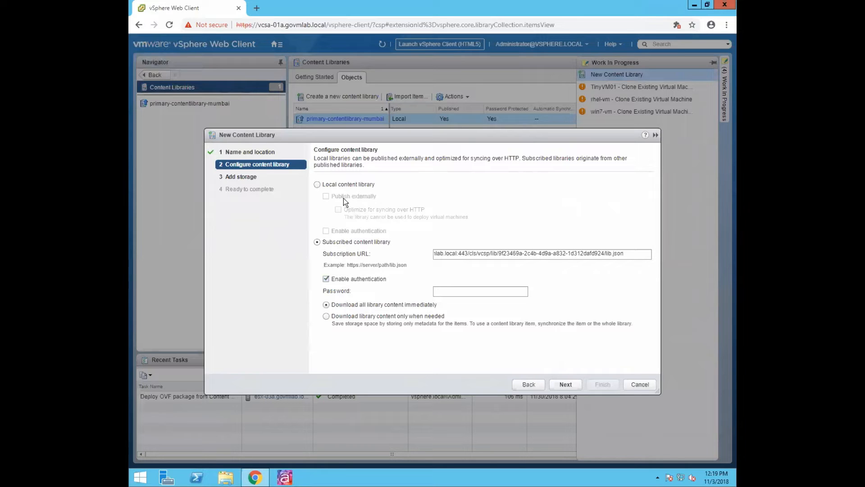
click(451, 291)
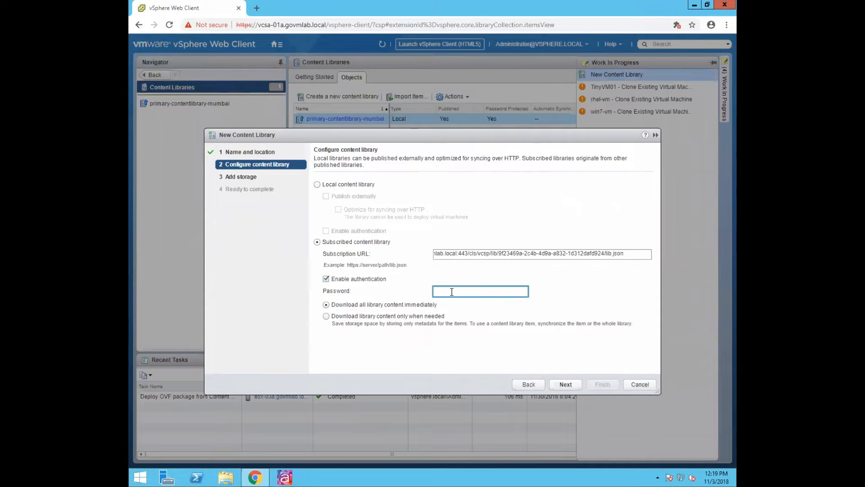
text(VMware1!********)
click(325, 316)
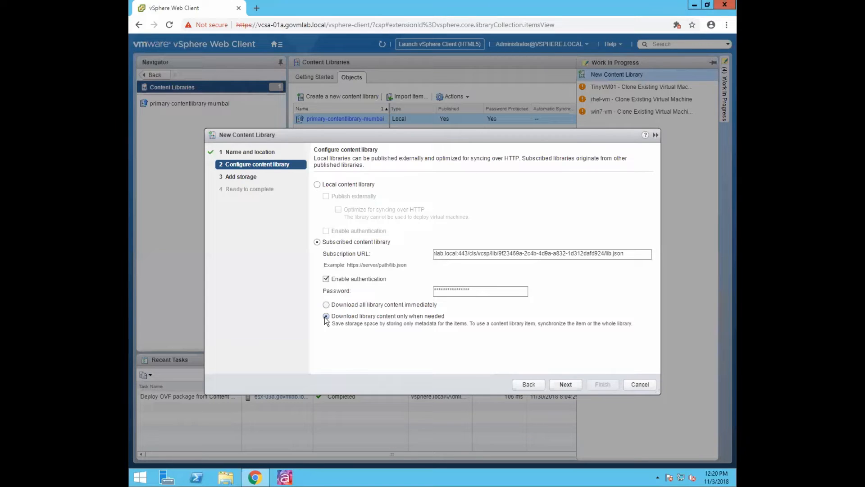
- Switch to downloading all library content immediately and advance to the Add storage step
click(326, 305)
click(326, 317)
click(326, 305)
click(553, 382)
click(565, 384)
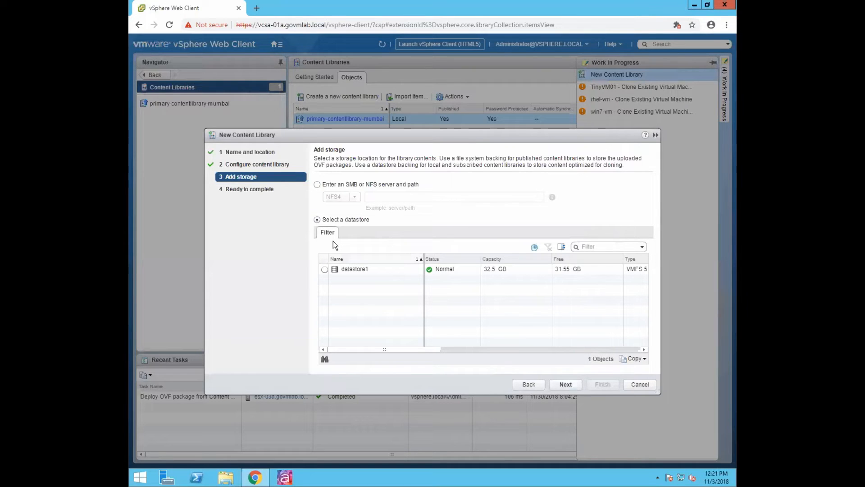
- Select datastore1 for the library and advance to Ready to complete
click(325, 270)
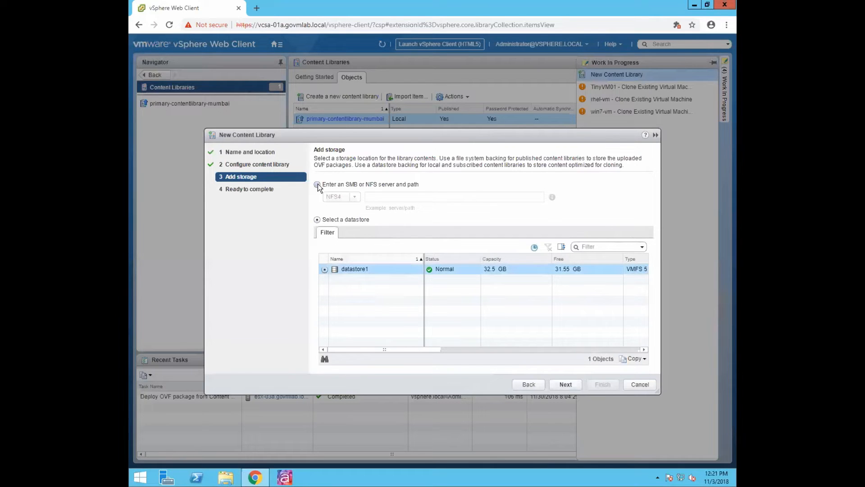
click(565, 384)
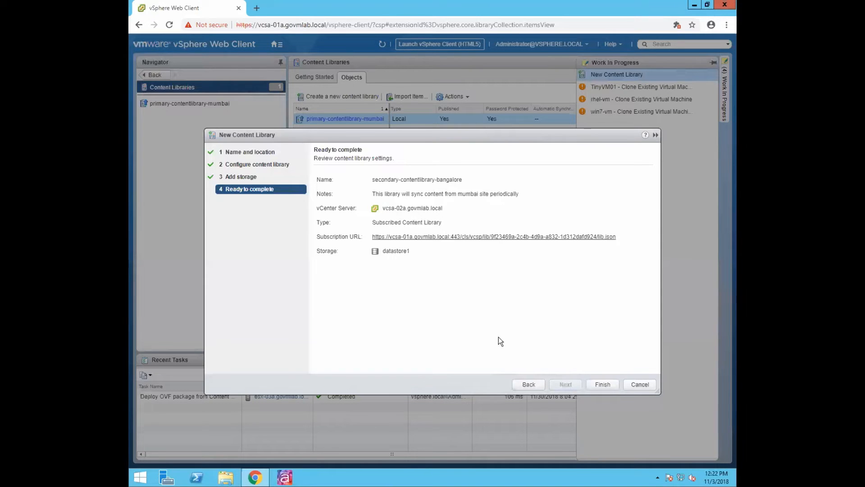
- Finish the wizard, hide Work In Progress, and refresh to show 32.01 MB storage used
key(Return)
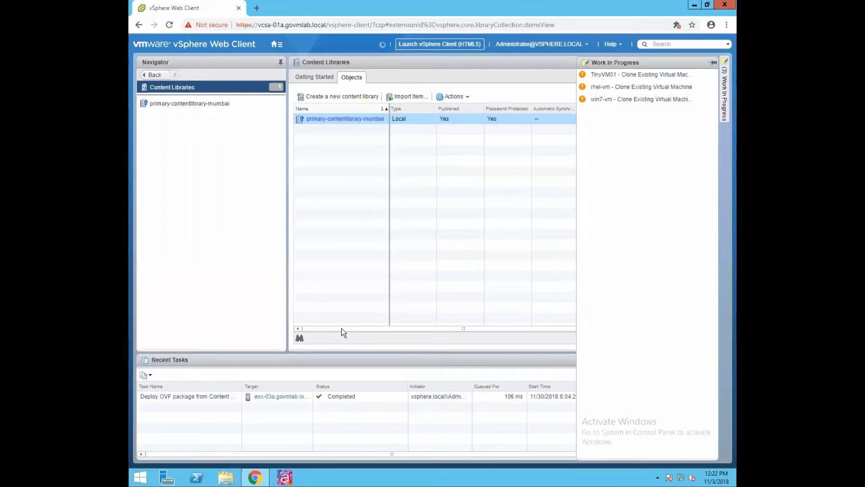
click(713, 64)
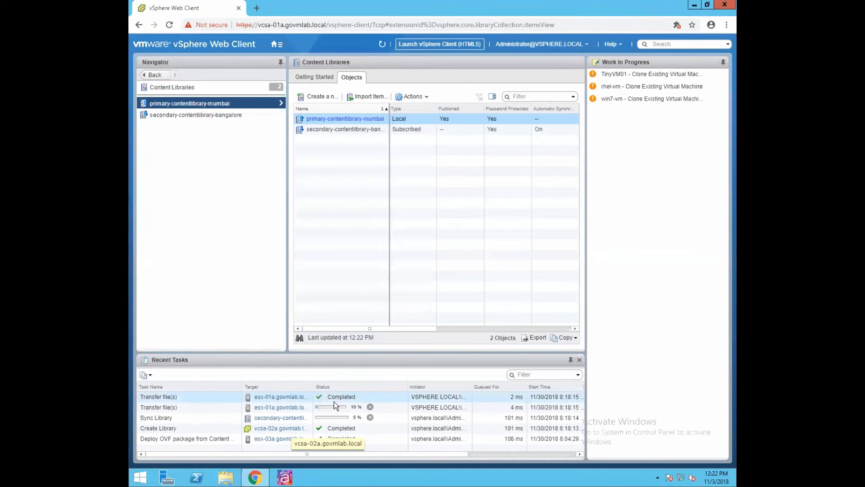
click(725, 64)
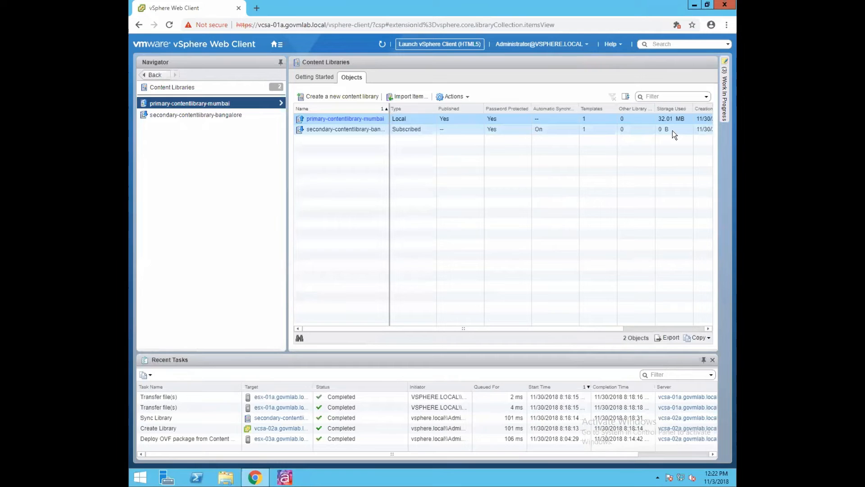
click(382, 45)
- Switch to the VMs and Templates inventory to view the original golden-template
click(277, 45)
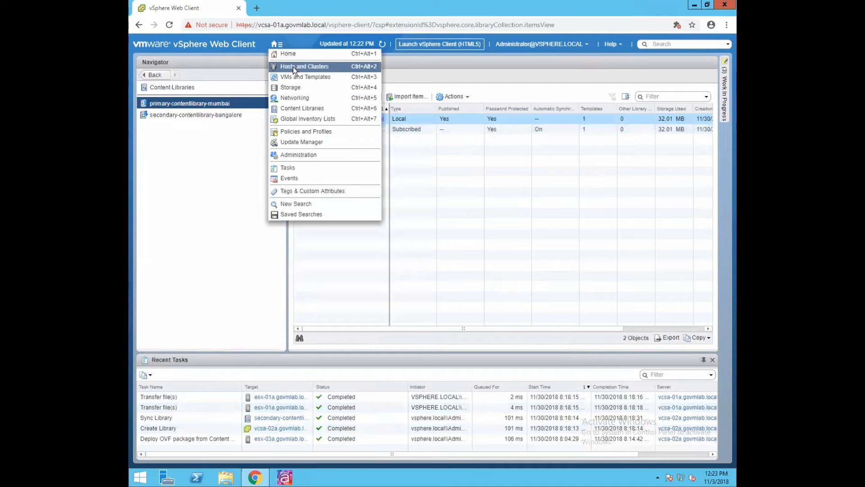
click(212, 194)
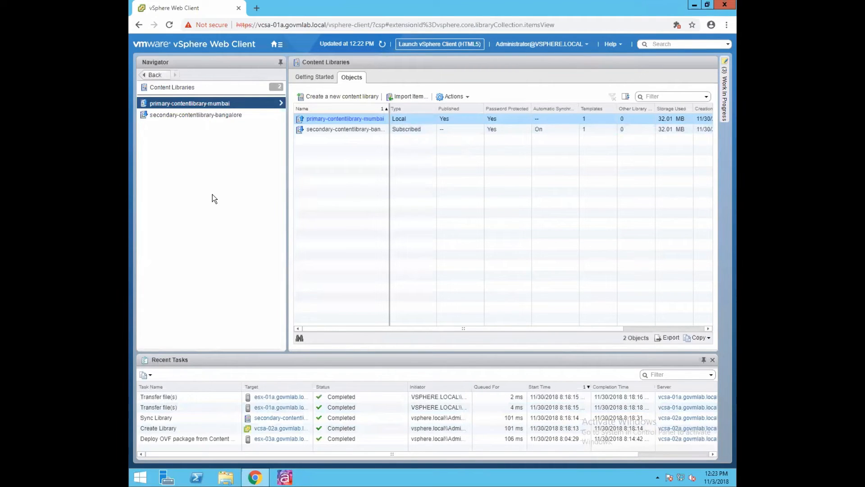
click(280, 44)
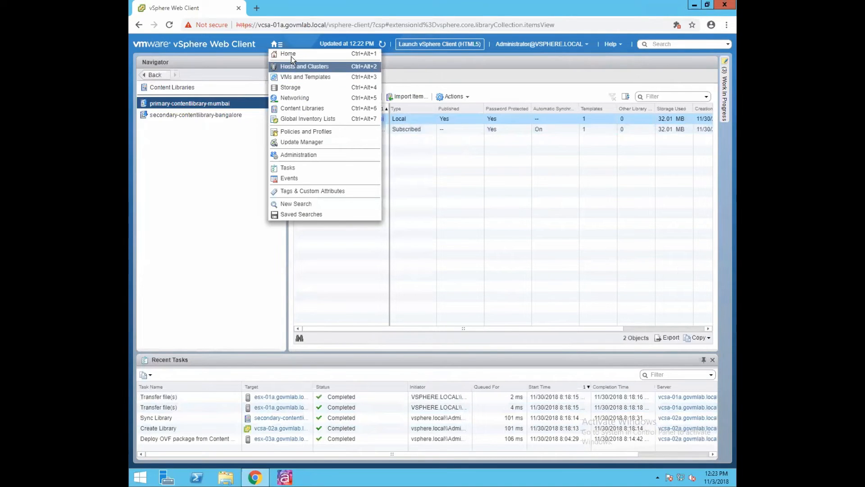
click(292, 75)
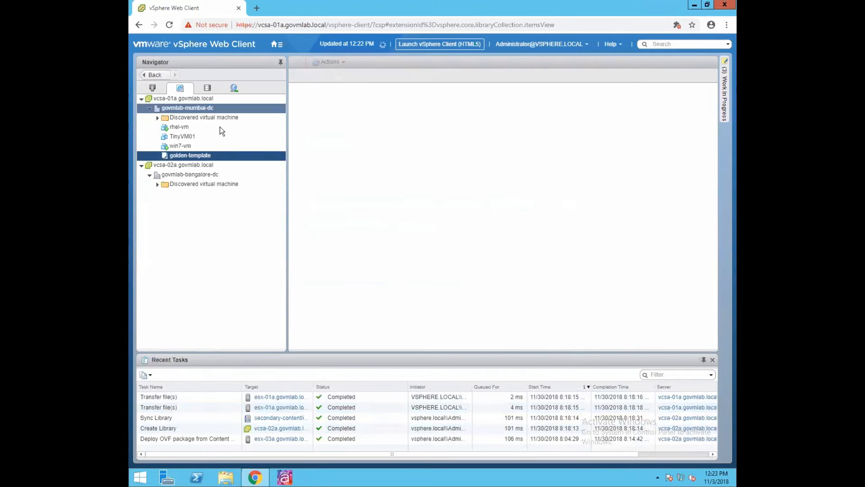
click(275, 44)
- Open secondary-contentlibrary-bangalore's Templates, showing the synced golden-template_mumbai-CL
click(188, 157)
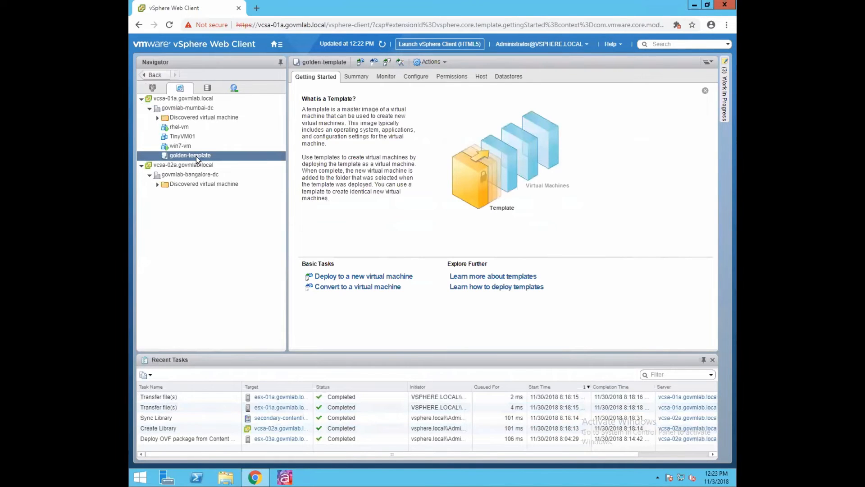
click(275, 43)
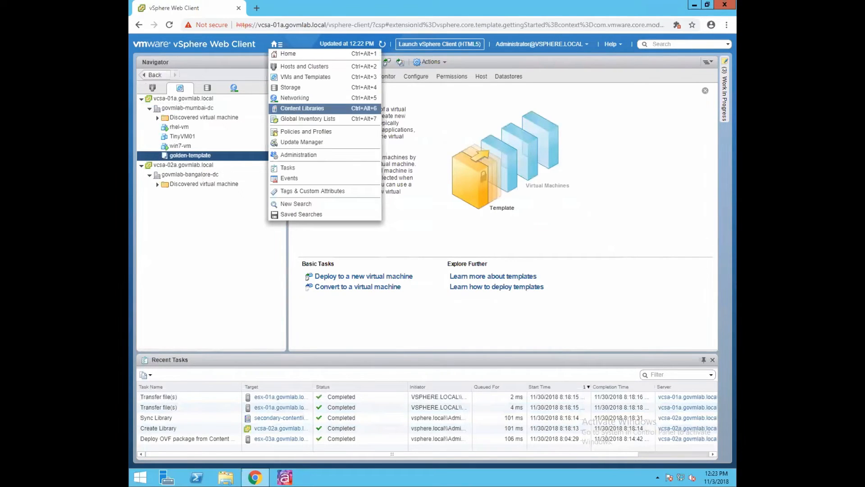
click(295, 109)
click(185, 116)
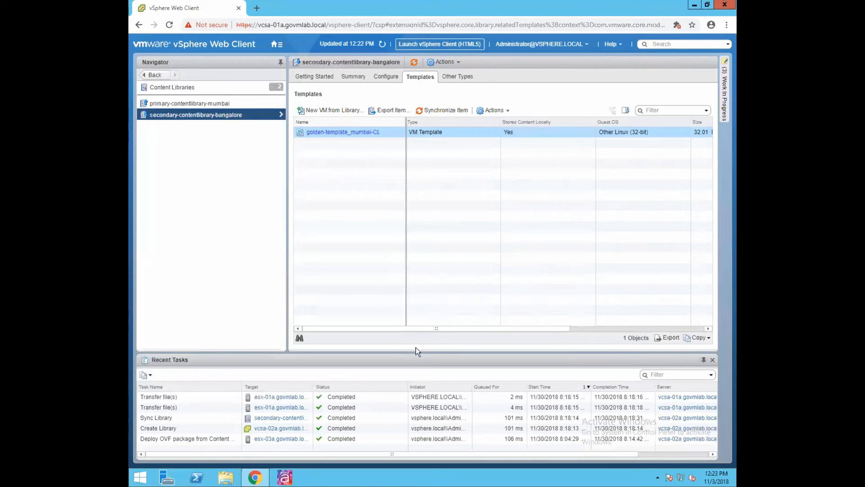
drag(444, 327, 374, 328)
- Sync golden-template_mumbai-CL into the Bangalore library and confirm its Sync Library item task completed
drag(327, 62, 396, 89)
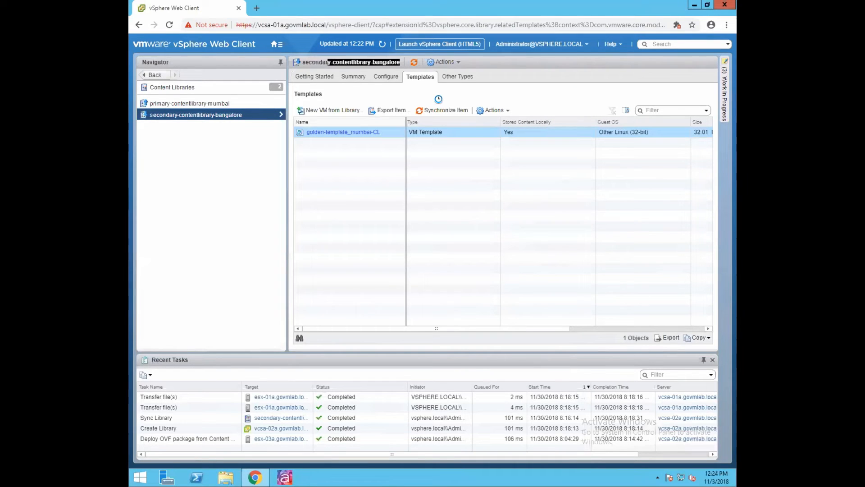
click(452, 112)
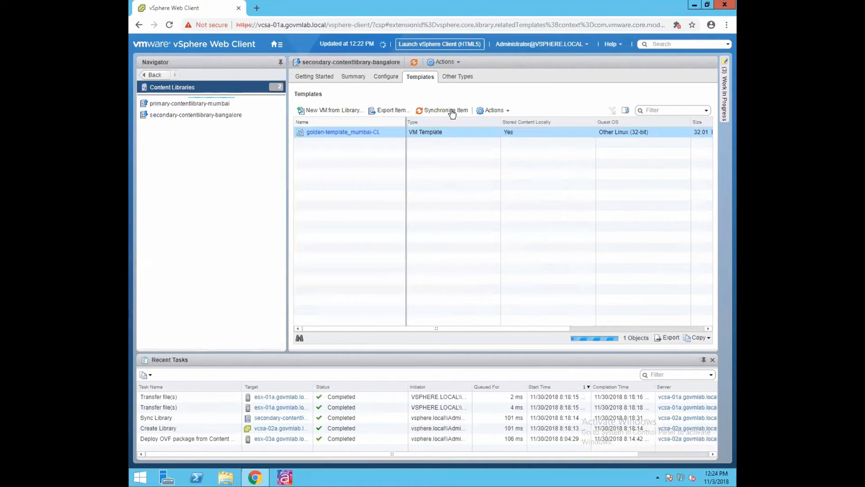
click(152, 399)
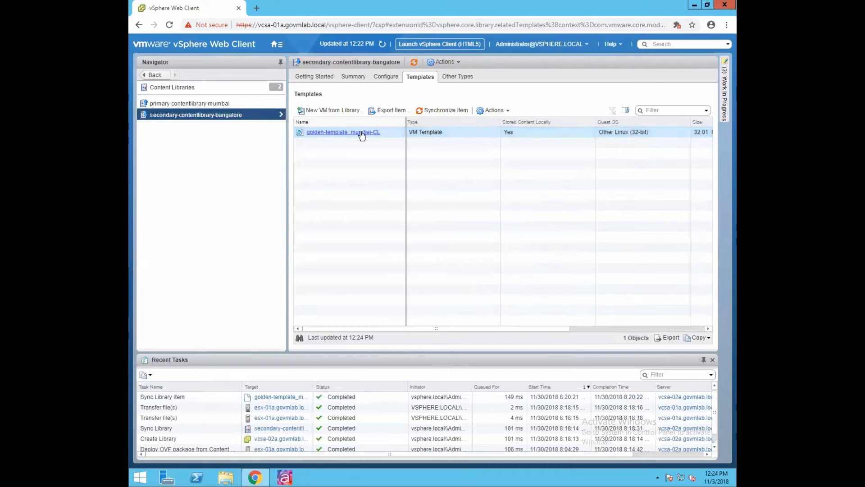
right_click(322, 113)
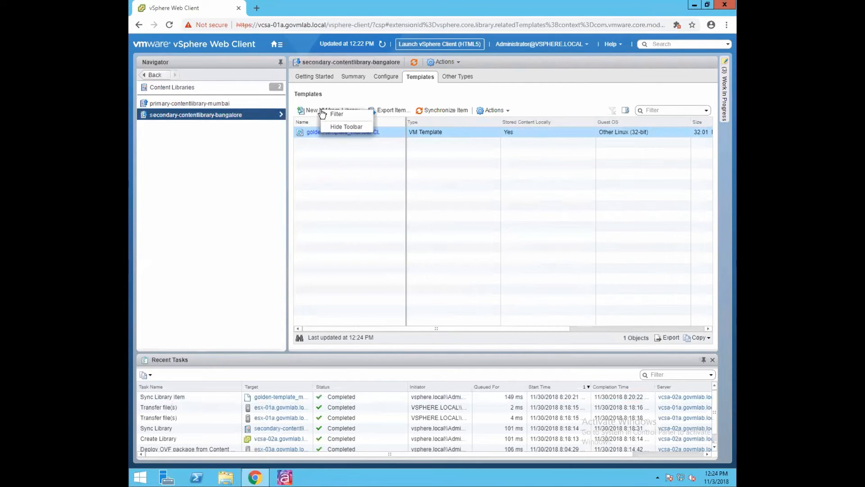
- Start a new VM from golden-template_mumbai-CL named vm_creeated_content_library
right_click(331, 132)
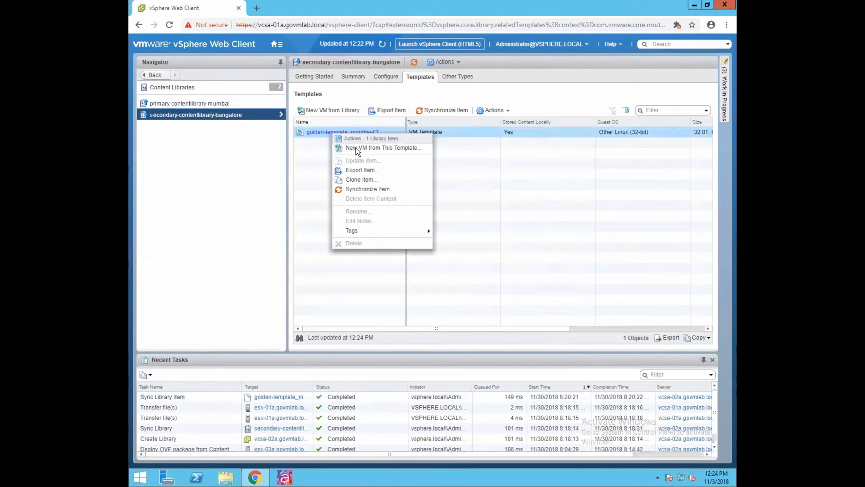
click(358, 149)
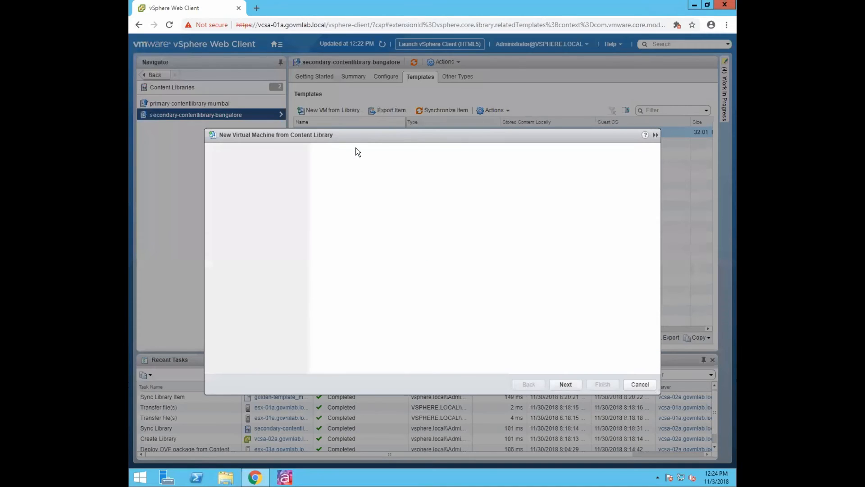
click(421, 177)
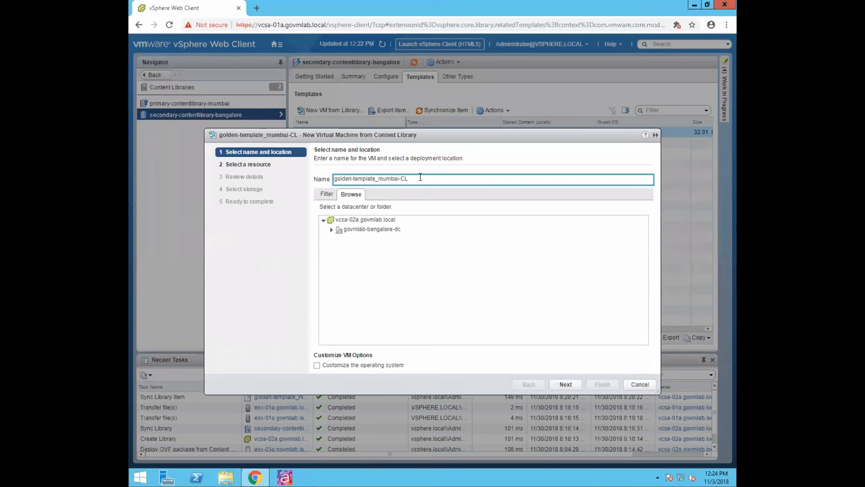
key(BackSpace)
key(BackSpace)
key(BackSpace)
key(BackSpace)
key(BackSpace)
key(BackSpace)
key(BackSpace)
key(BackSpace)
key(BackSpace)
key(BackSpace)
key(BackSpace)
key(BackSpace)
key(BackSpace)
key(BackSpace)
key(BackSpace)
key(BackSpace)
key(BackSpace)
key(BackSpace)
key(BackSpace)
key(BackSpace)
key(BackSpace)
key(BackSpace)
key(BackSpace)
key(BackSpace)
key(BackSpace)
text(vm_creeated_content_)
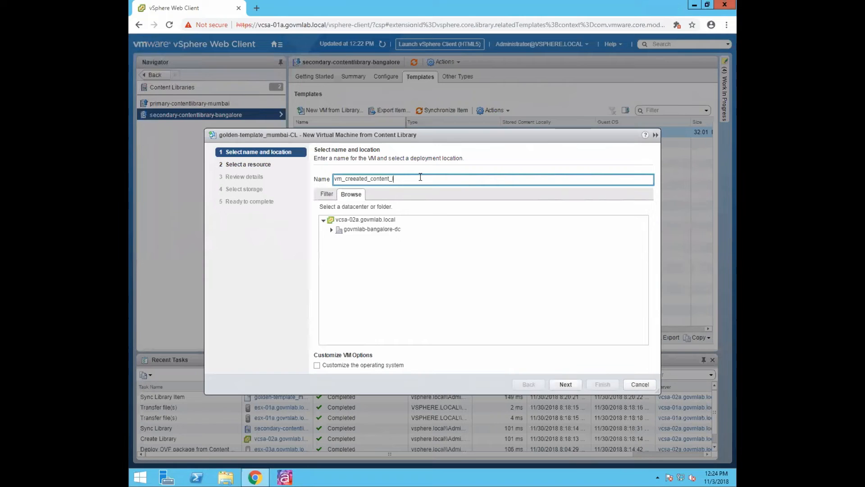
text(library)
- Place the VM in govmlab-bangalore-dc on host esx-03a.govmlab.local
click(360, 229)
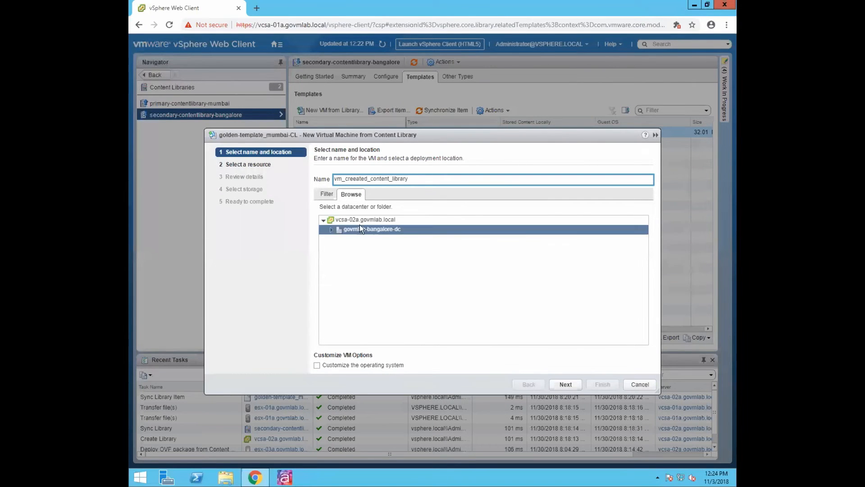
click(559, 379)
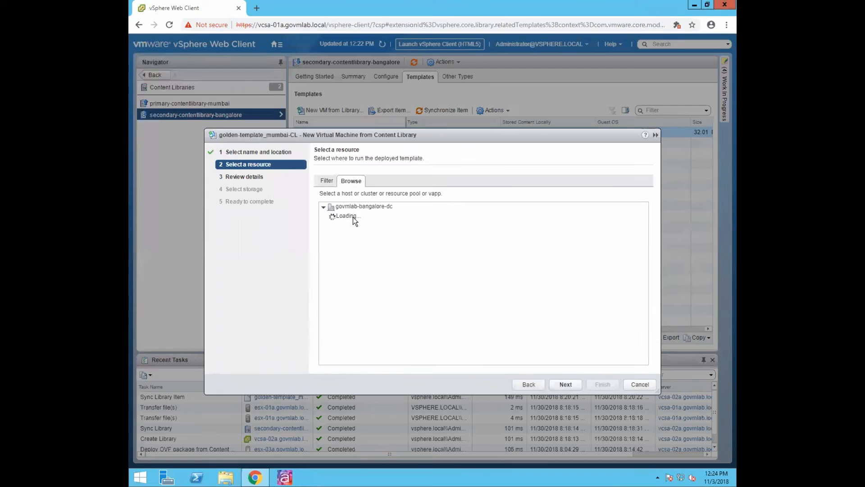
click(333, 215)
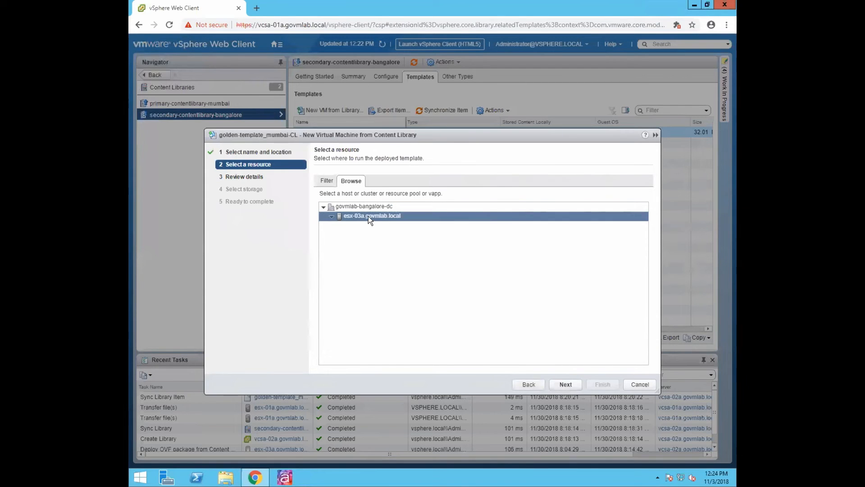
click(558, 382)
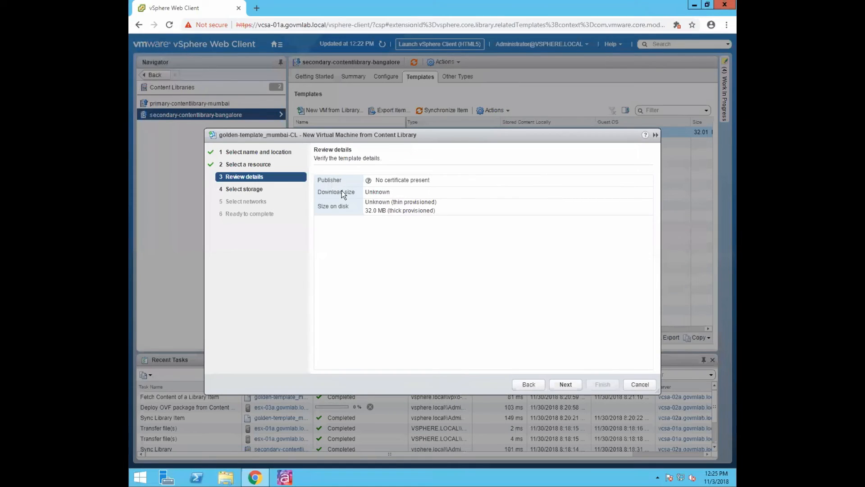
click(556, 383)
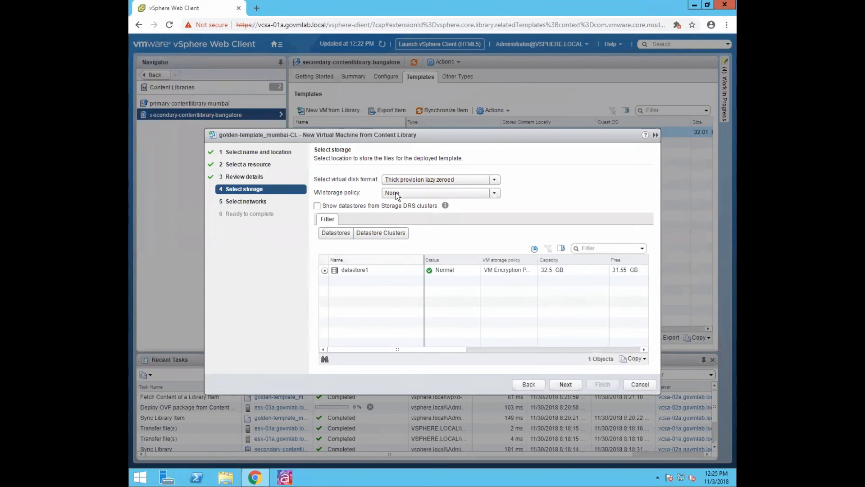
- Use Thin provision disk format, keep the network mapping, and finish the deployment
click(405, 180)
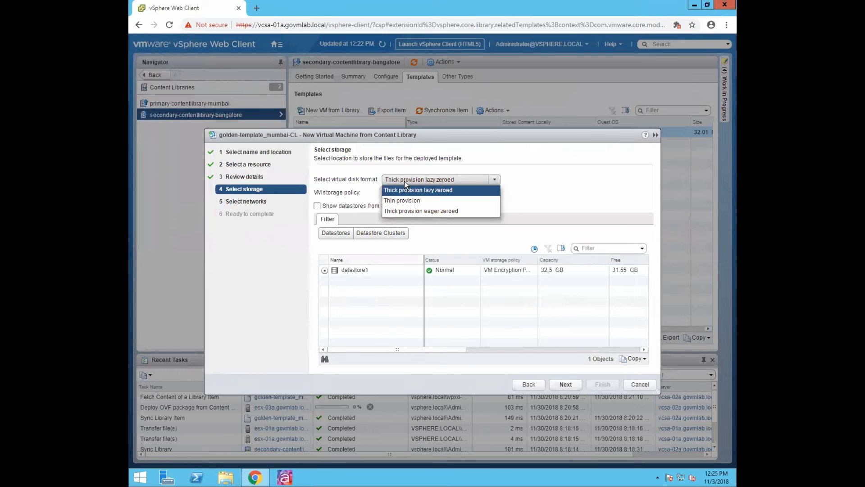
click(402, 200)
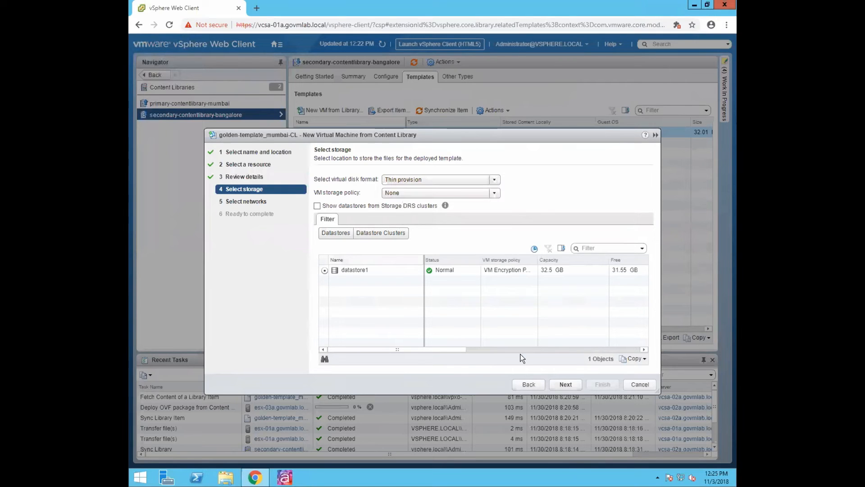
key(Return)
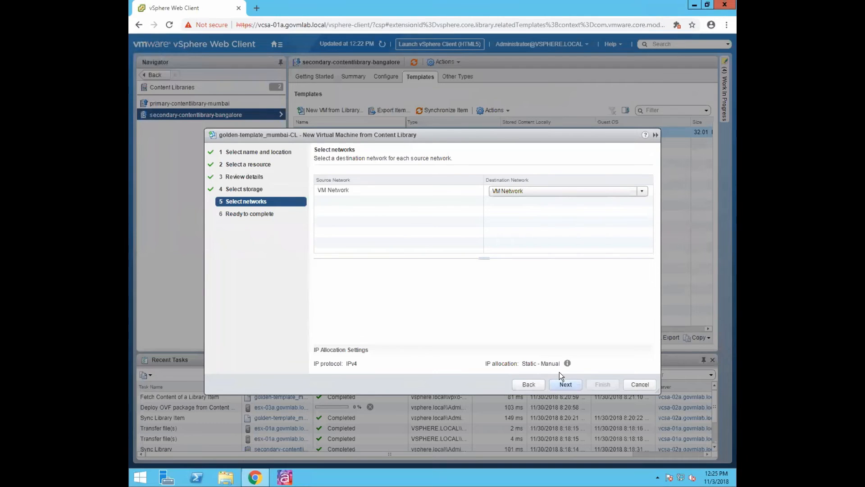
key(Return)
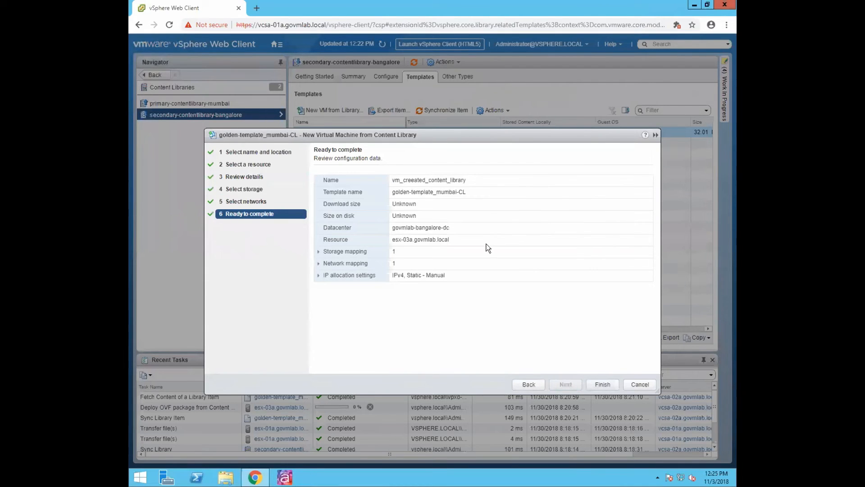
click(595, 382)
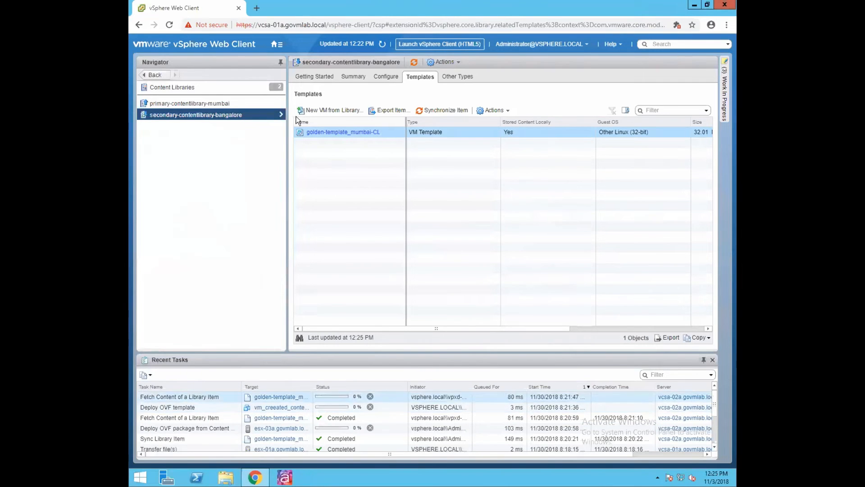
- In VMs and Templates, select vm_creeated_content_library under govmlab-bangalore-dc
click(277, 45)
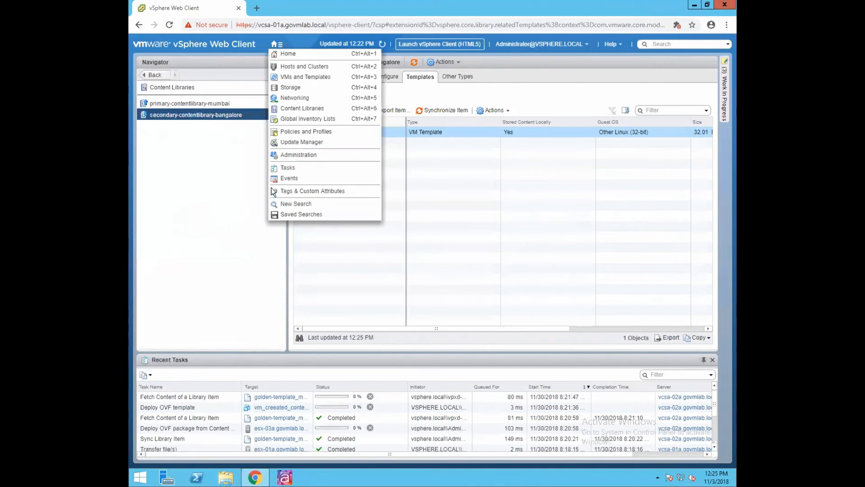
mouse_move(278, 46)
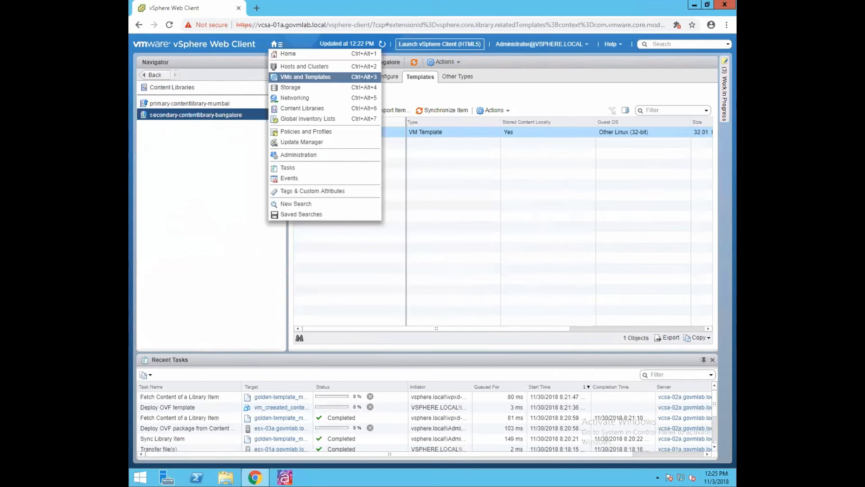
click(306, 77)
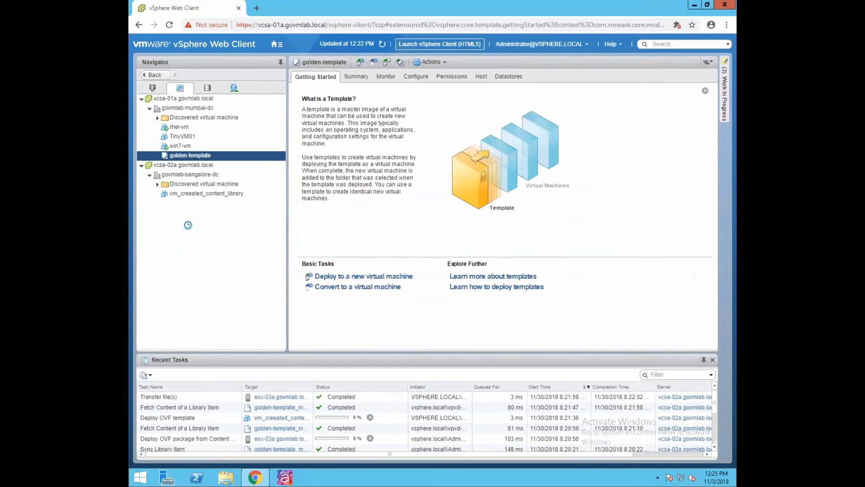
click(196, 194)
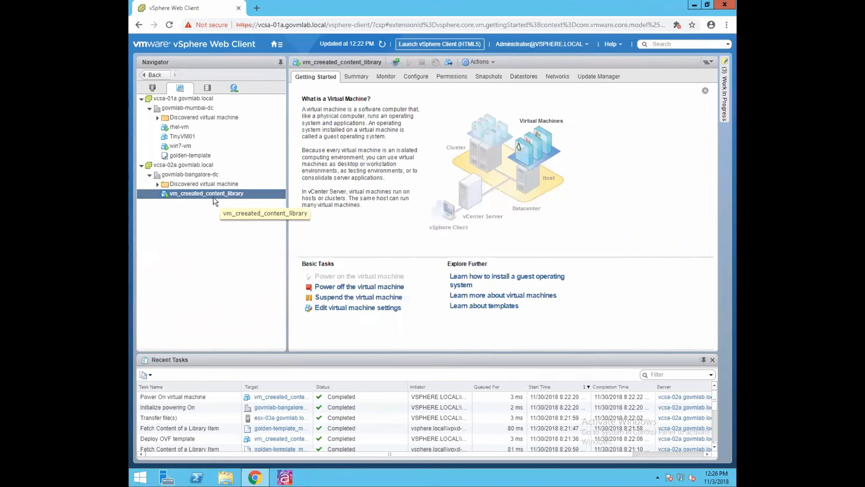
- Launch the VM console to watch ttylinux boot, then return to the Web Client and log out
click(394, 62)
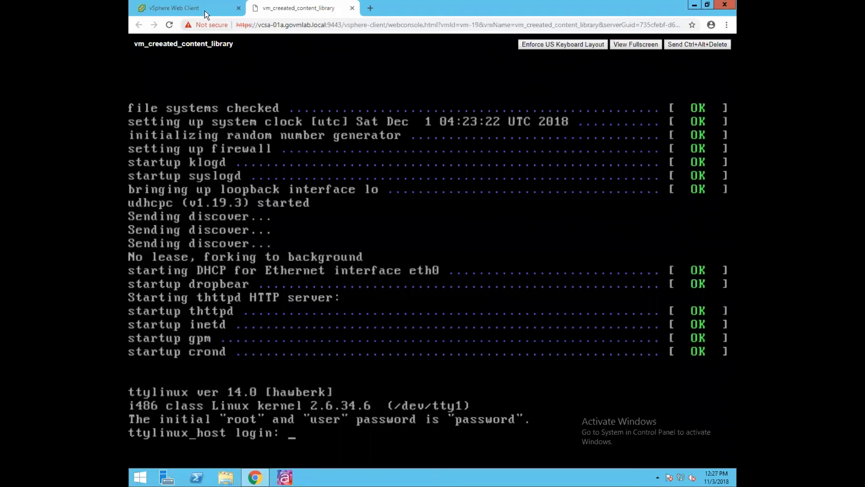
click(203, 7)
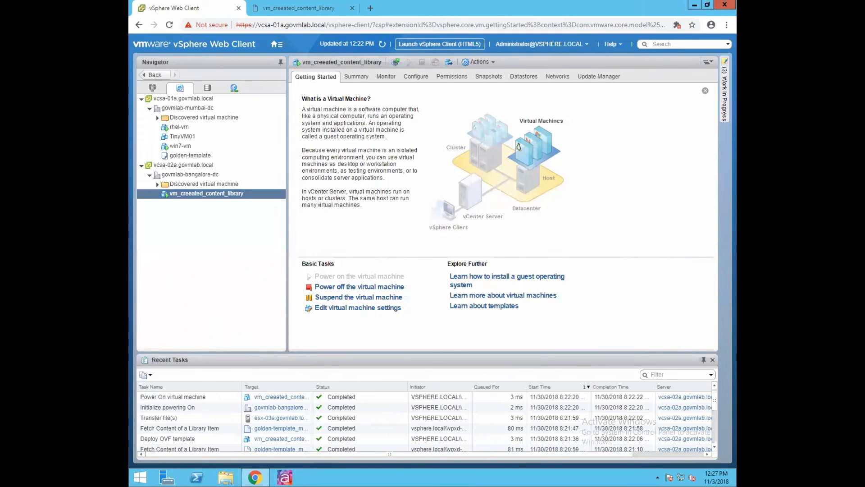
click(587, 44)
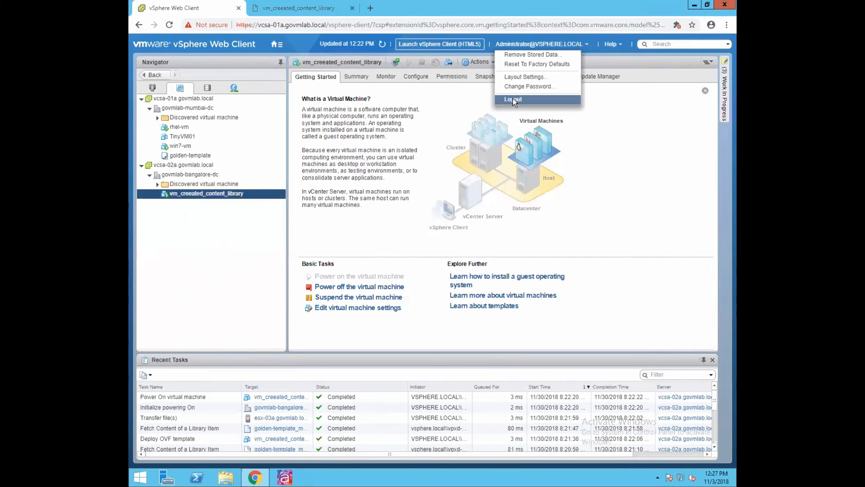